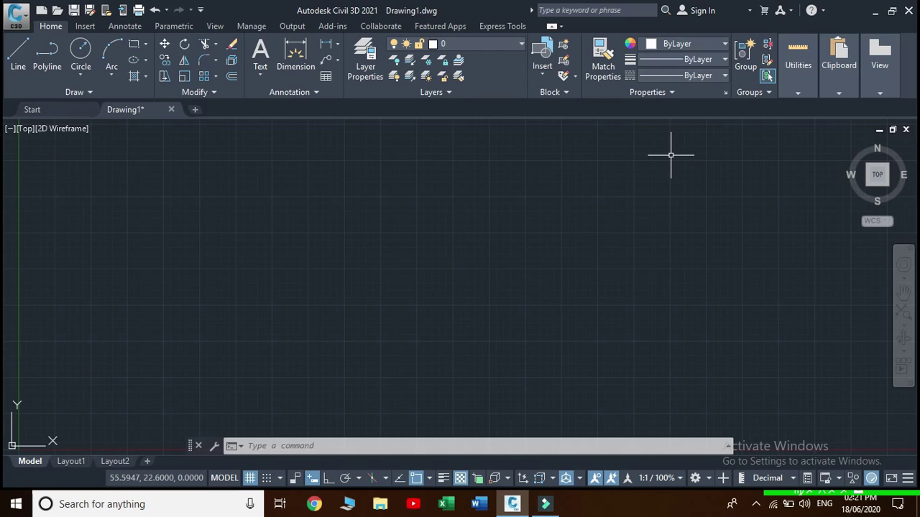
Draw a 3-point arc from start, middle and end points
{"action": "left_click", "coordinate": [116, 74]}
{"action": "left_click", "coordinate": [151, 100]}
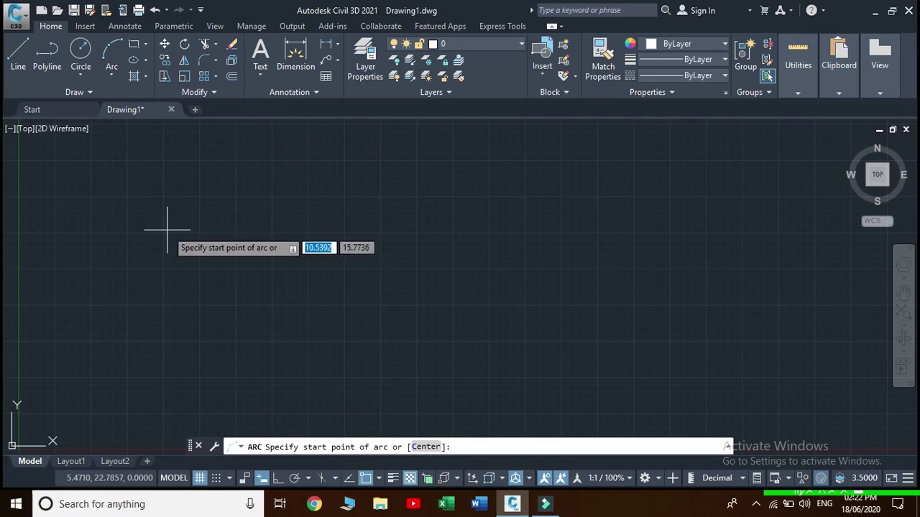
{"action": "left_click", "coordinate": [103, 267]}
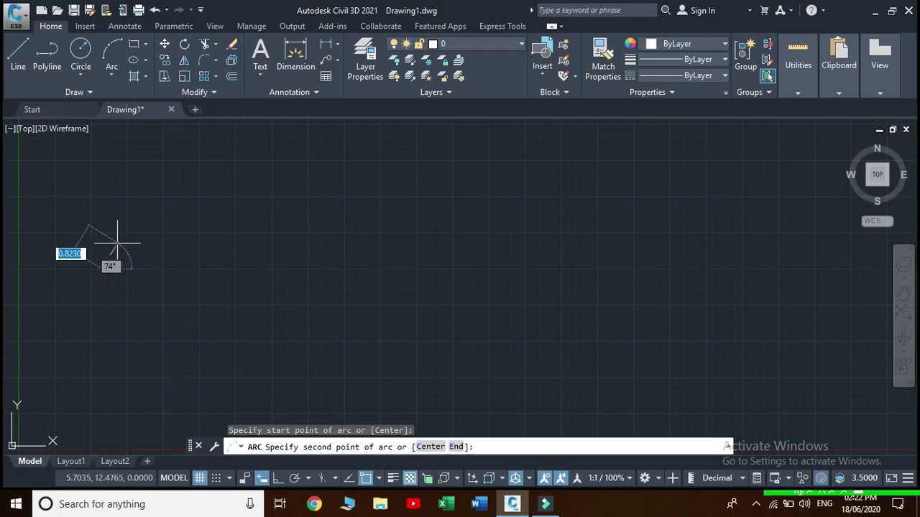
{"action": "left_click", "coordinate": [134, 231]}
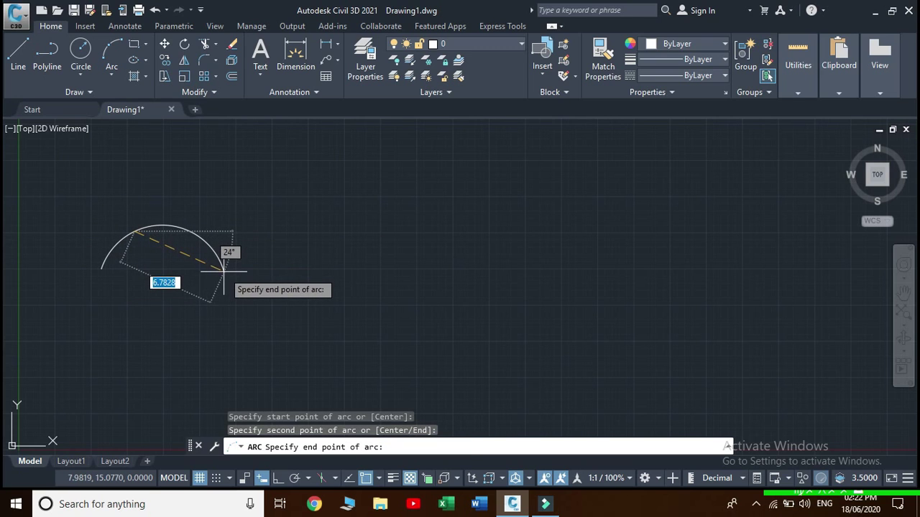
{"action": "left_click", "coordinate": [224, 271]}
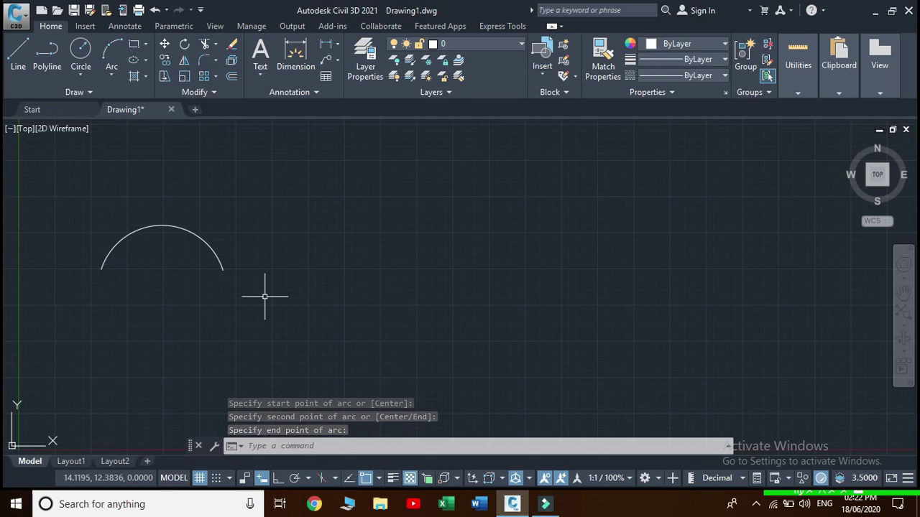
COPY the arc into seven more copies, forming two rows of four arcs
{"action": "type", "text": "COP"}
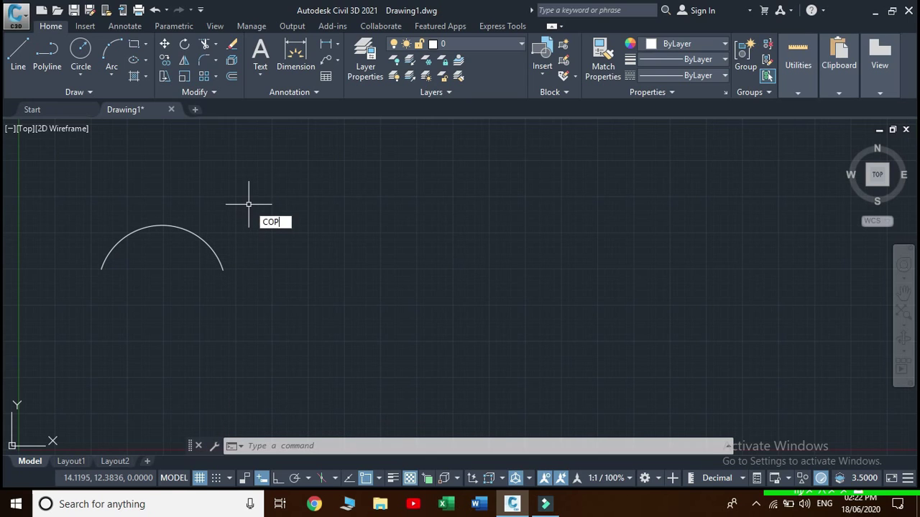
{"action": "type", "text": "Y"}
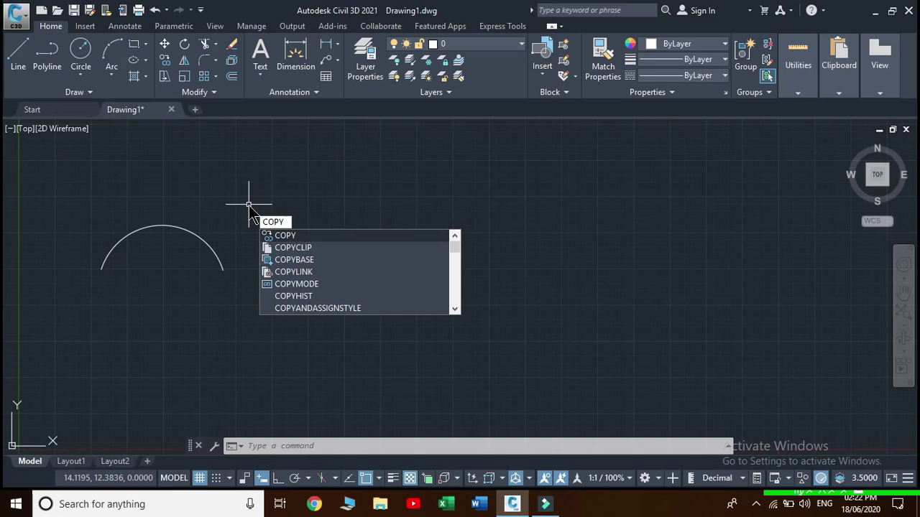
{"action": "key", "text": "Return"}
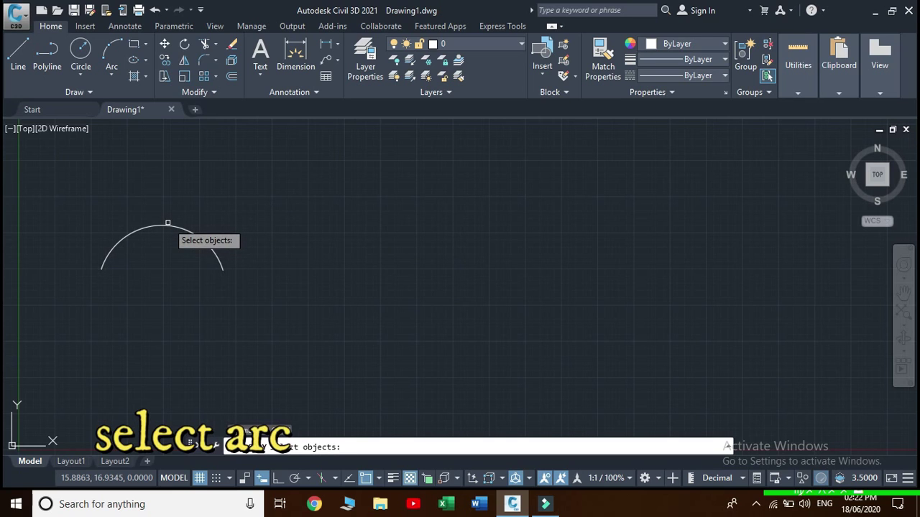
{"action": "left_click", "coordinate": [167, 223]}
{"action": "key", "text": "Return"}
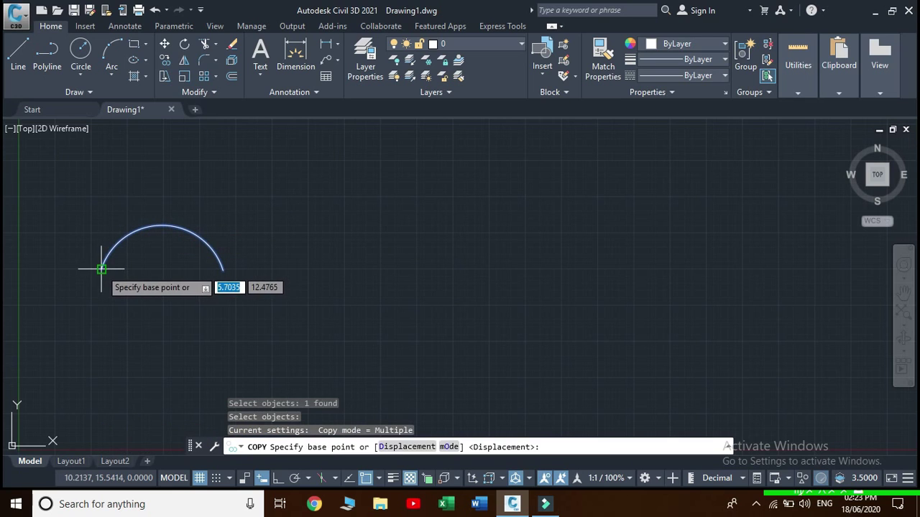
{"action": "left_click", "coordinate": [101, 269]}
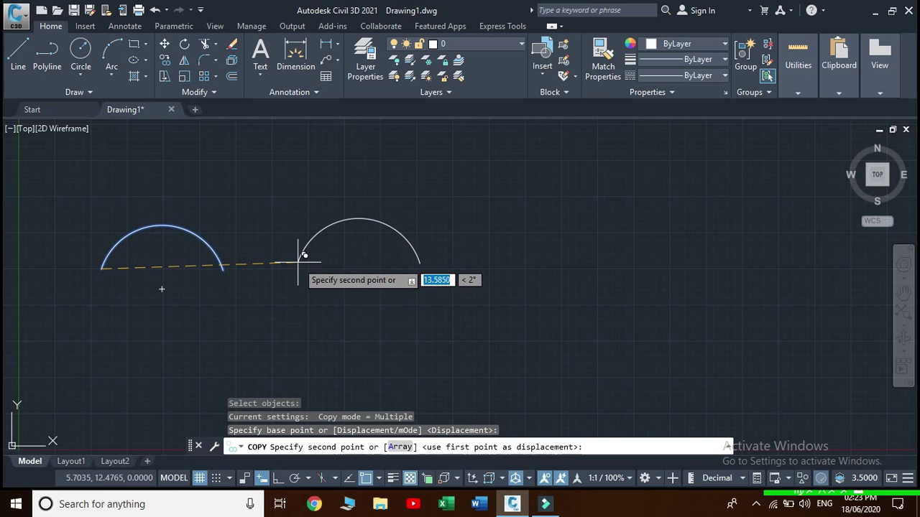
{"action": "left_click", "coordinate": [299, 269]}
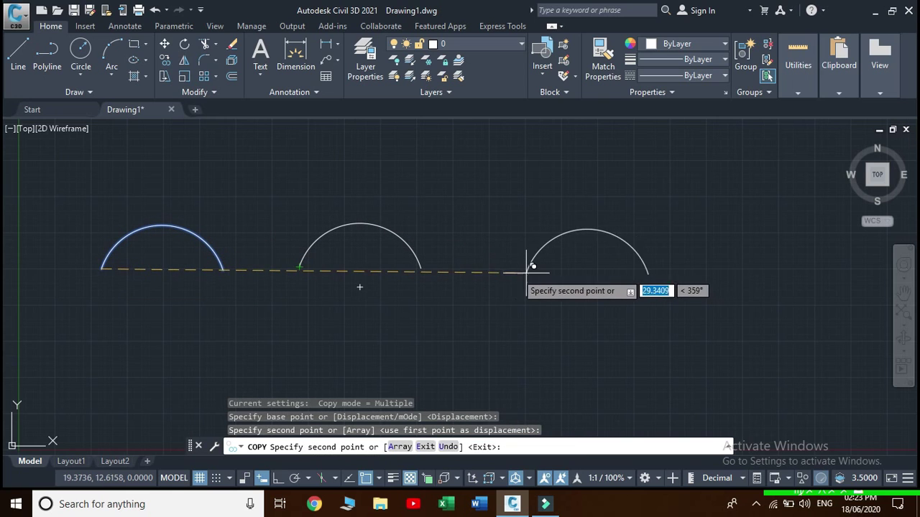
{"action": "left_click", "coordinate": [476, 267]}
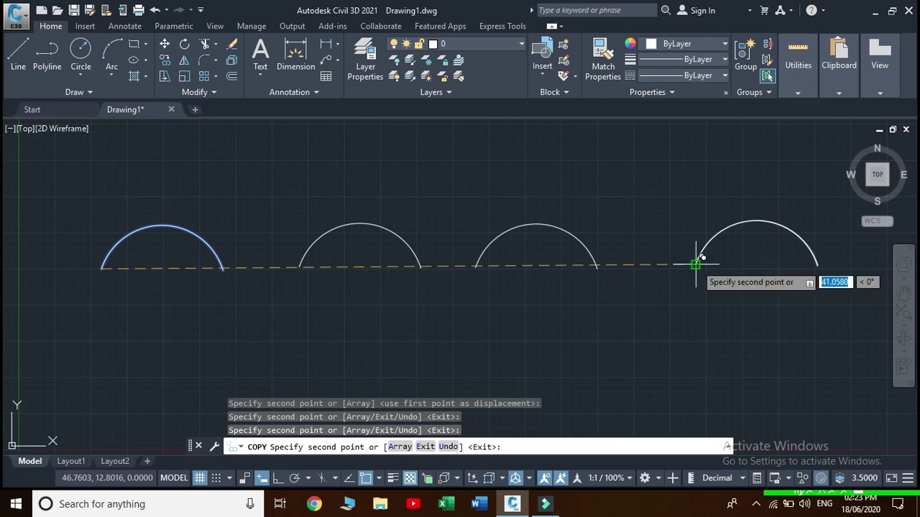
{"action": "left_click", "coordinate": [695, 265]}
{"action": "left_click", "coordinate": [88, 377]}
{"action": "left_click", "coordinate": [302, 377]}
{"action": "left_click", "coordinate": [485, 373]}
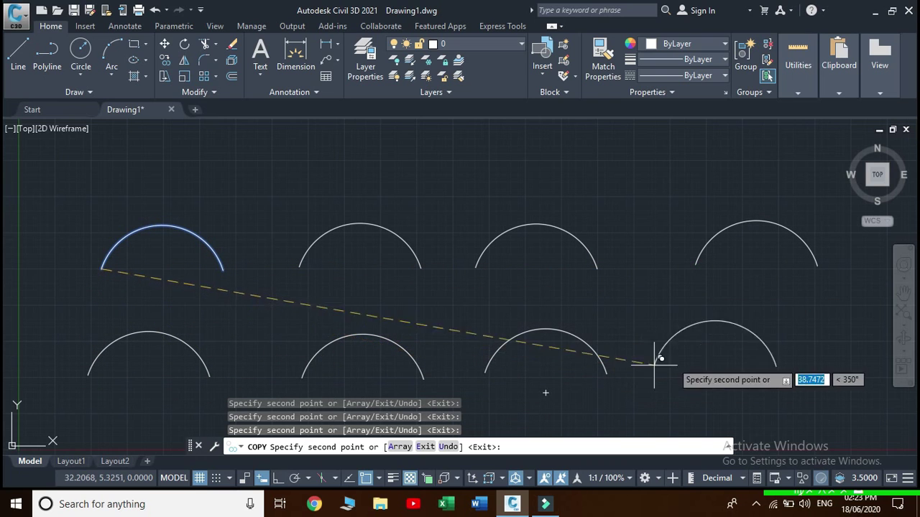
{"action": "left_click", "coordinate": [713, 370]}
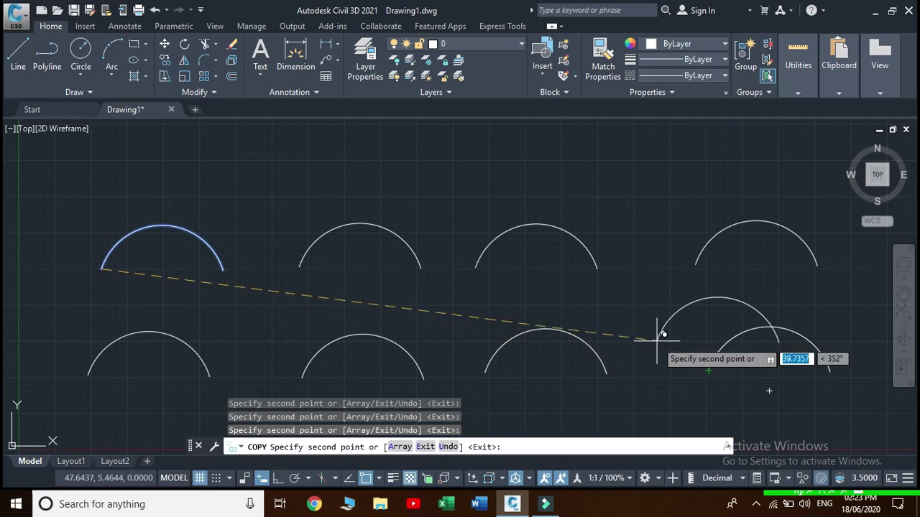
{"action": "key", "text": "Escape"}
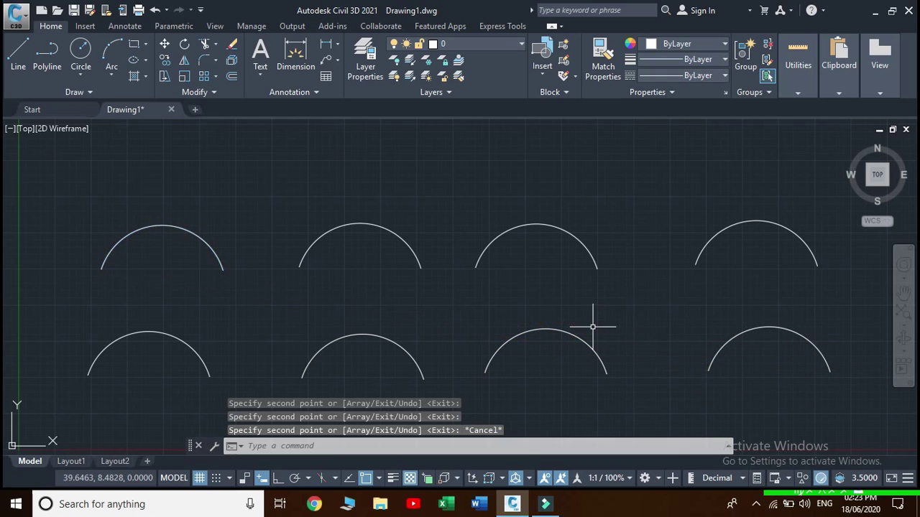
{"action": "middle_click_drag", "start_coordinate": [592, 327], "coordinate": [582, 299]}
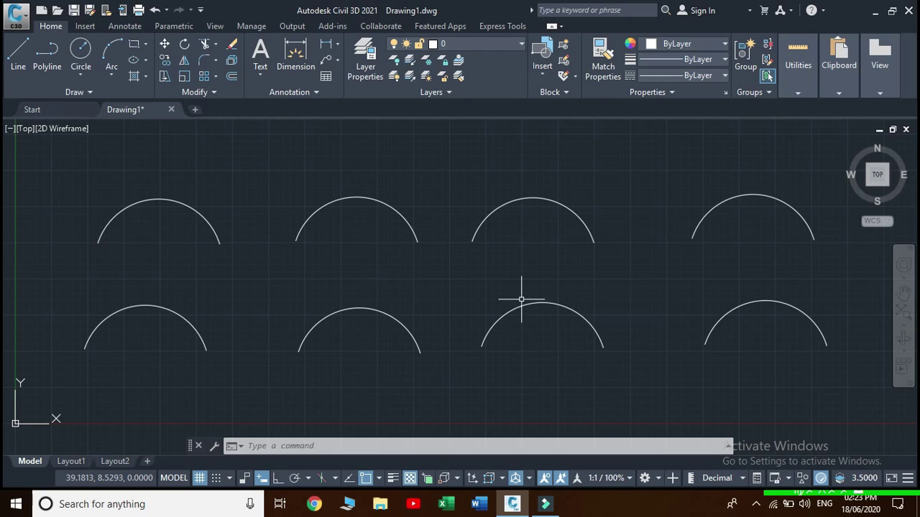
Show the menu bar and launch Express > Text > Arc-Aligned Text
{"action": "left_click", "coordinate": [201, 11]}
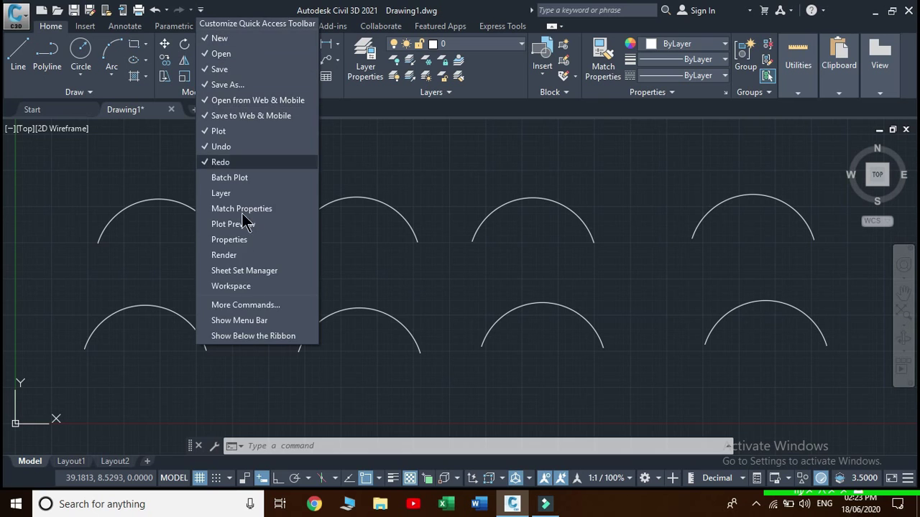
{"action": "left_click", "coordinate": [235, 319]}
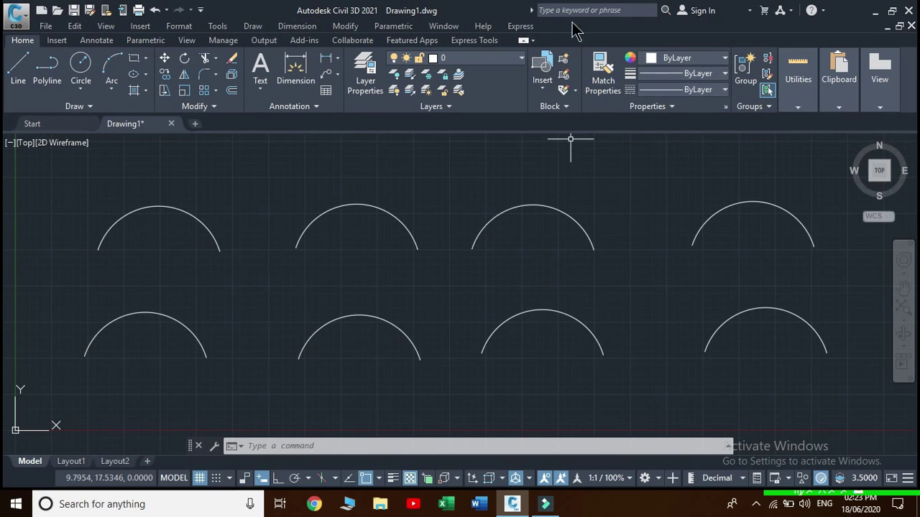
{"action": "left_click", "coordinate": [518, 29]}
{"action": "mouse_move", "coordinate": [538, 60]}
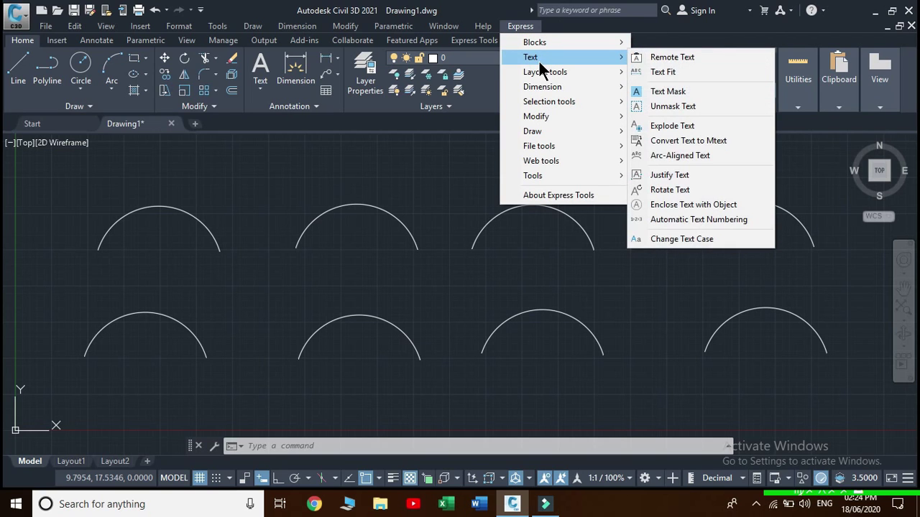
{"action": "left_click", "coordinate": [708, 157]}
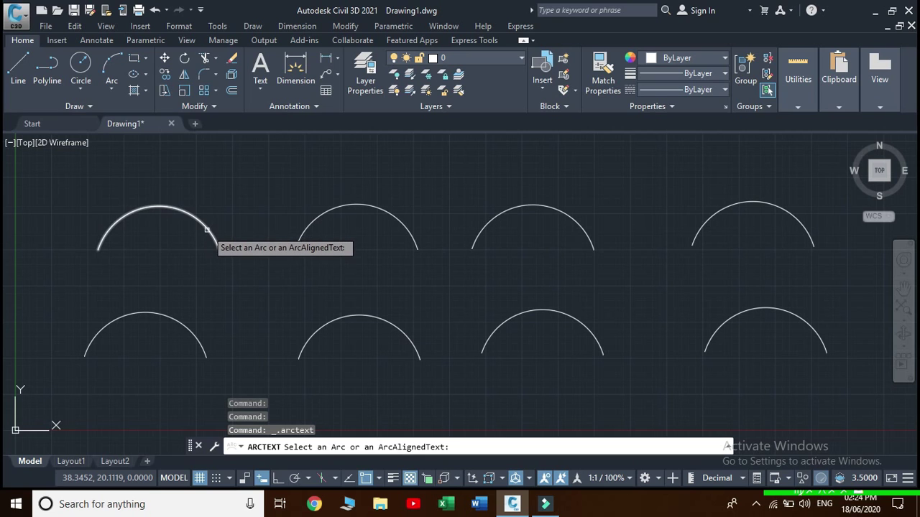
Pick the top-left arc, enter the person's name as the text, and set text height to 1
{"action": "left_click", "coordinate": [207, 230]}
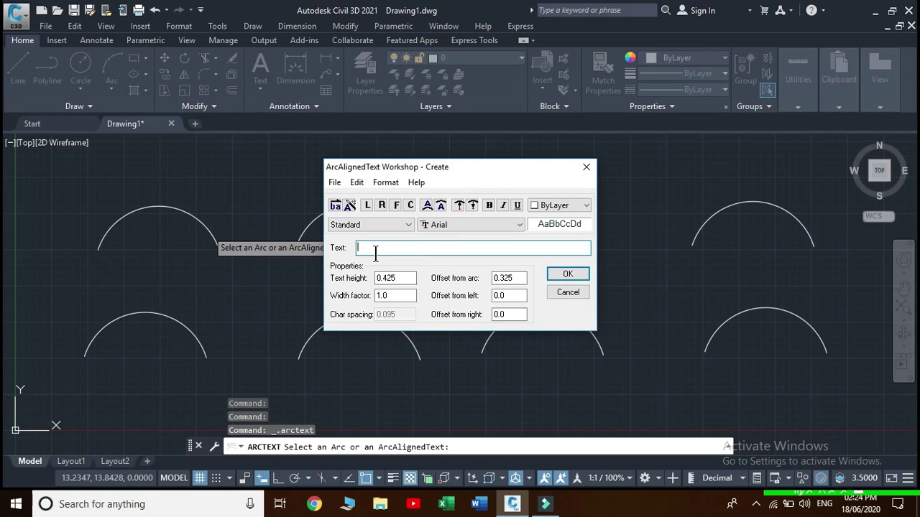
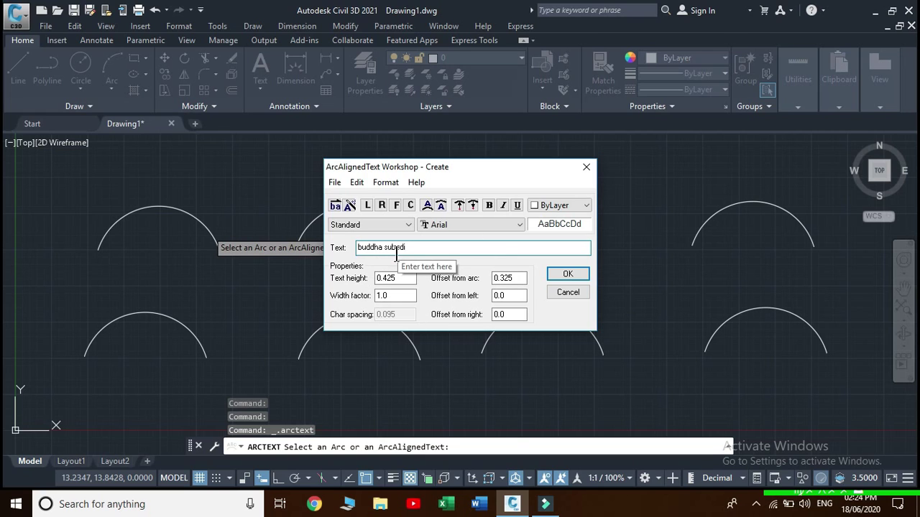
{"action": "left_click", "coordinate": [407, 281]}
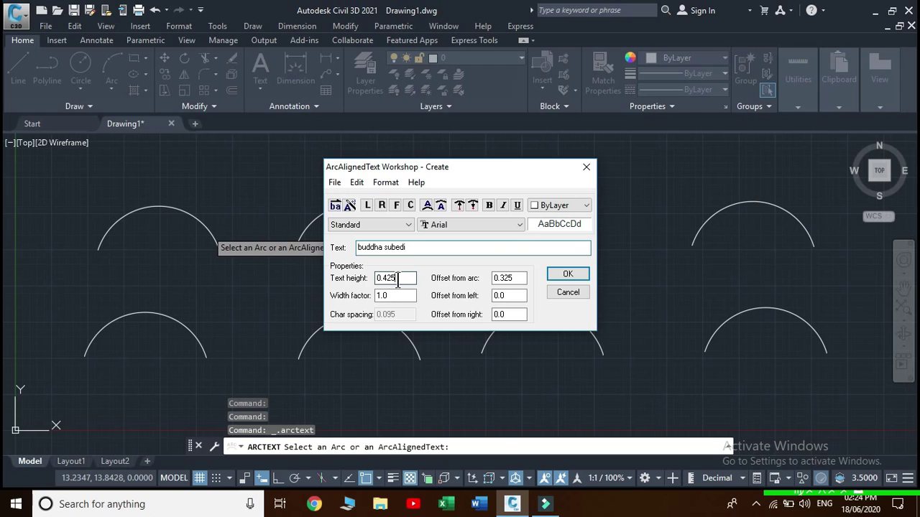
{"action": "key", "text": "BackSpace"}
{"action": "key", "text": "BackSpace"}
{"action": "key", "text": "BackSpace"}
{"action": "key", "text": "BackSpace"}
{"action": "key", "text": "BackSpace"}
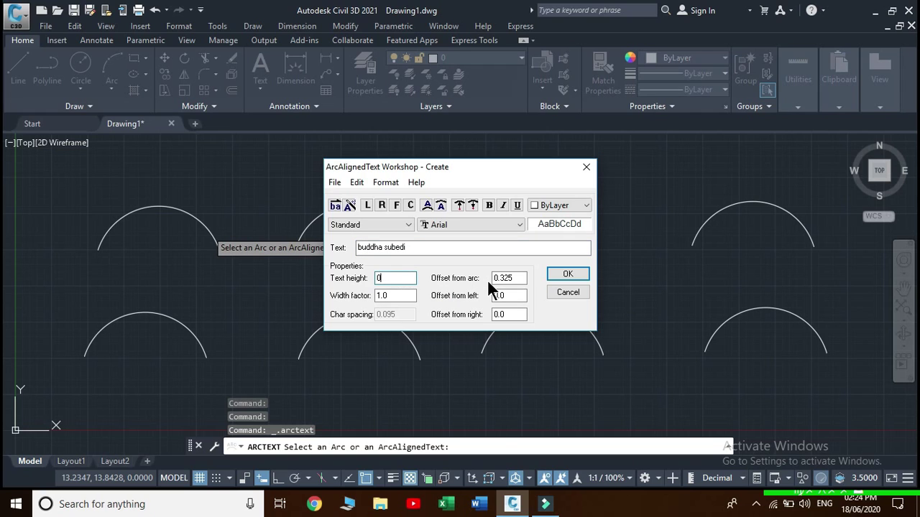
{"action": "type", "text": "1"}
Keep Standard style and Arial font, colour the text Red, and place it on the arc
{"action": "left_click", "coordinate": [402, 224]}
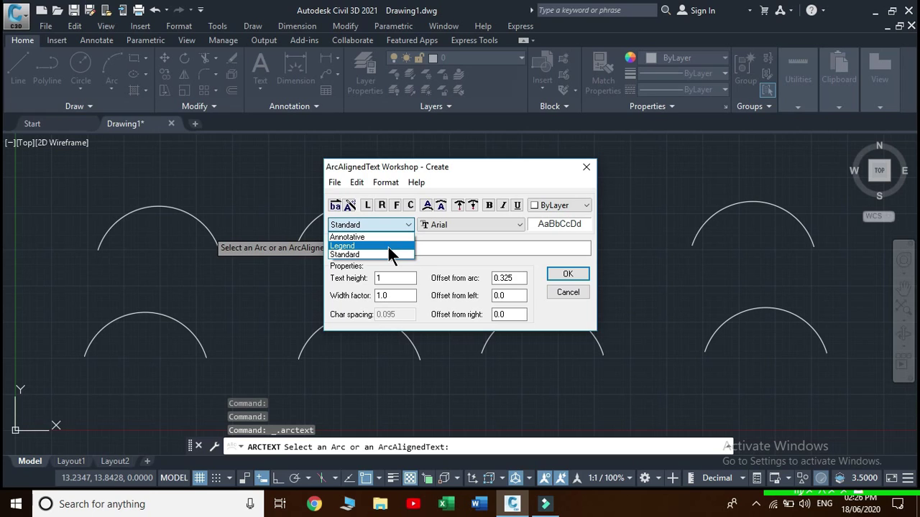
{"action": "left_click", "coordinate": [519, 224]}
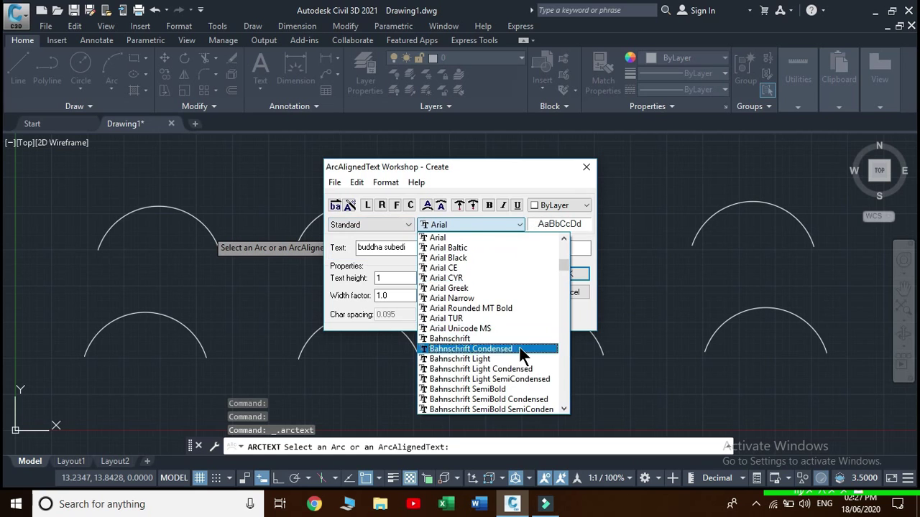
{"action": "left_click", "coordinate": [522, 225]}
{"action": "left_click", "coordinate": [587, 205]}
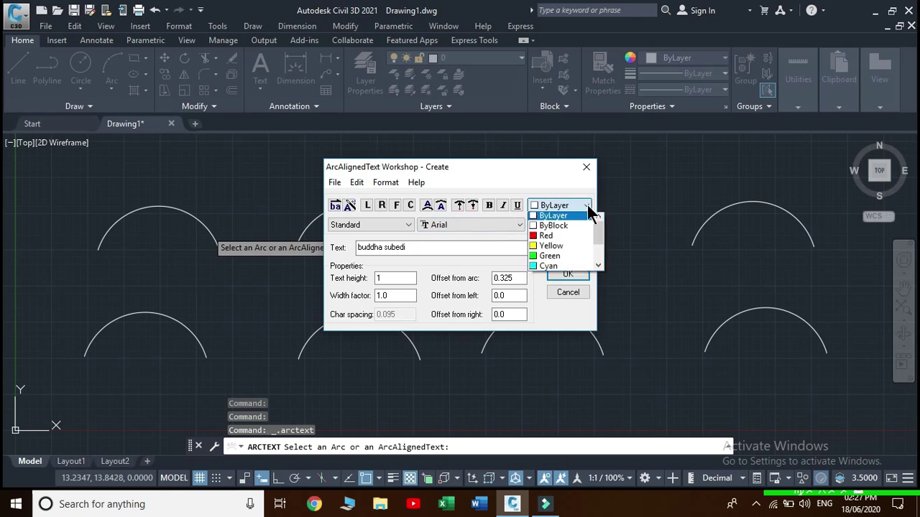
{"action": "left_click", "coordinate": [536, 239]}
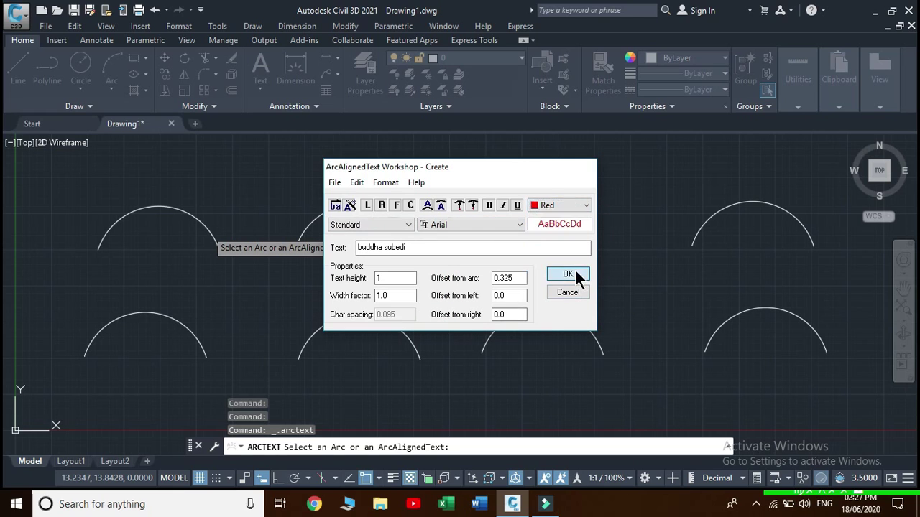
{"action": "left_click", "coordinate": [575, 273]}
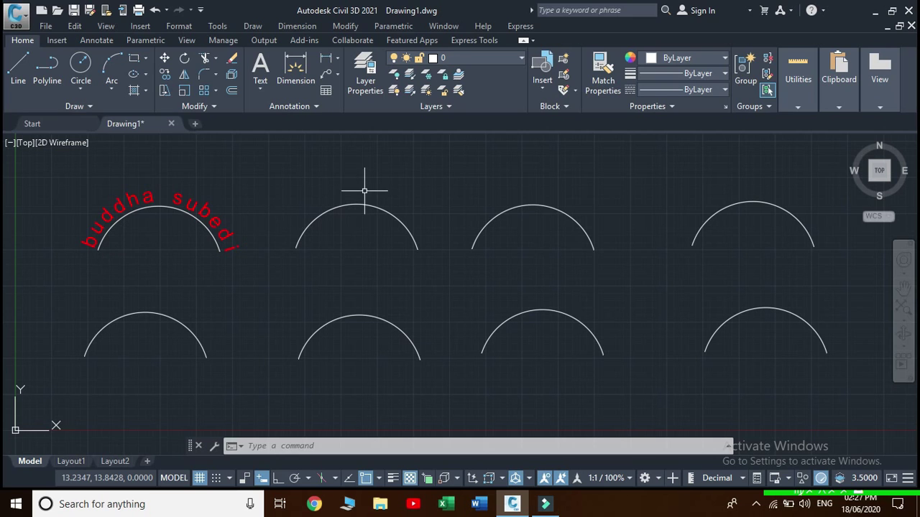
{"action": "left_click", "coordinate": [521, 26]}
Add the red name text to the second top arc with reversed reading order
{"action": "mouse_move", "coordinate": [542, 62]}
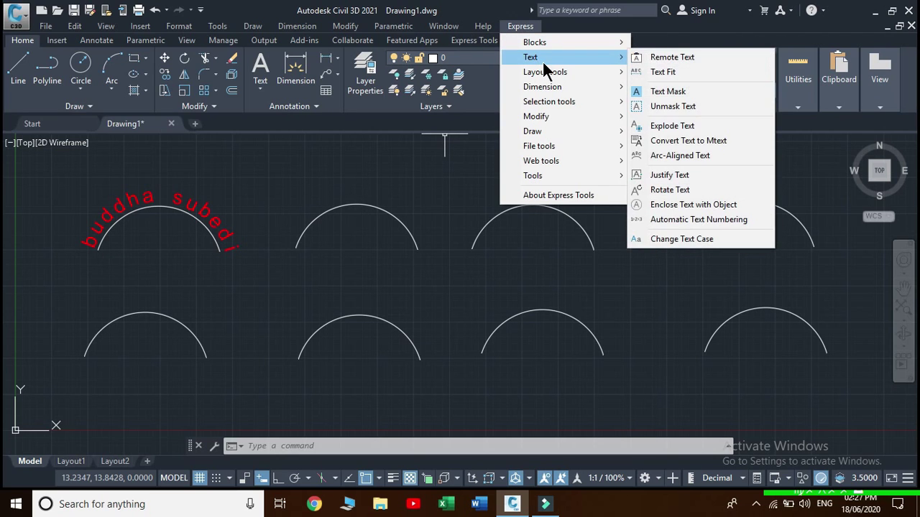
{"action": "left_click", "coordinate": [680, 155]}
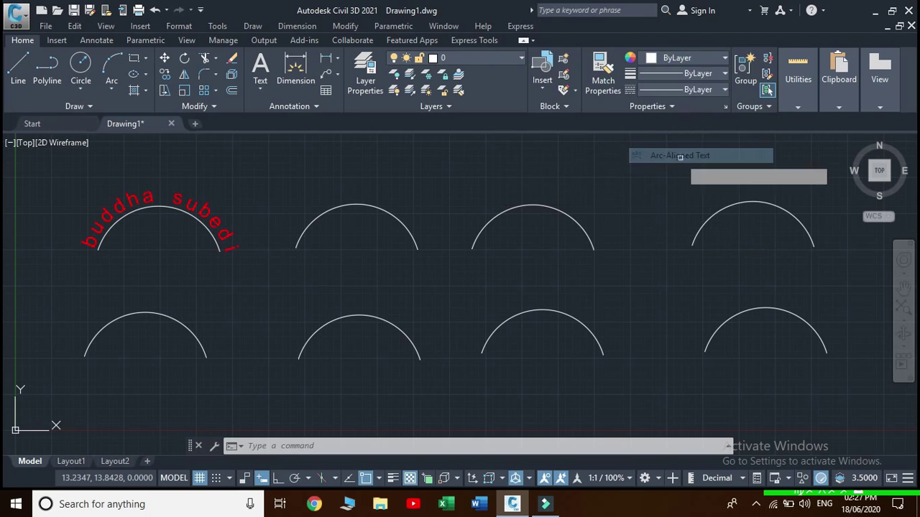
{"action": "left_click", "coordinate": [359, 204]}
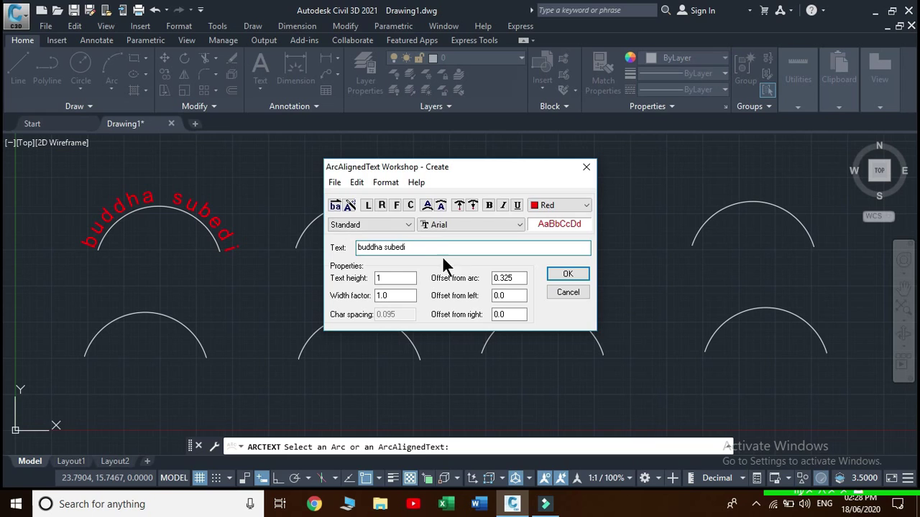
{"action": "left_click", "coordinate": [335, 206]}
{"action": "left_click", "coordinate": [568, 275]}
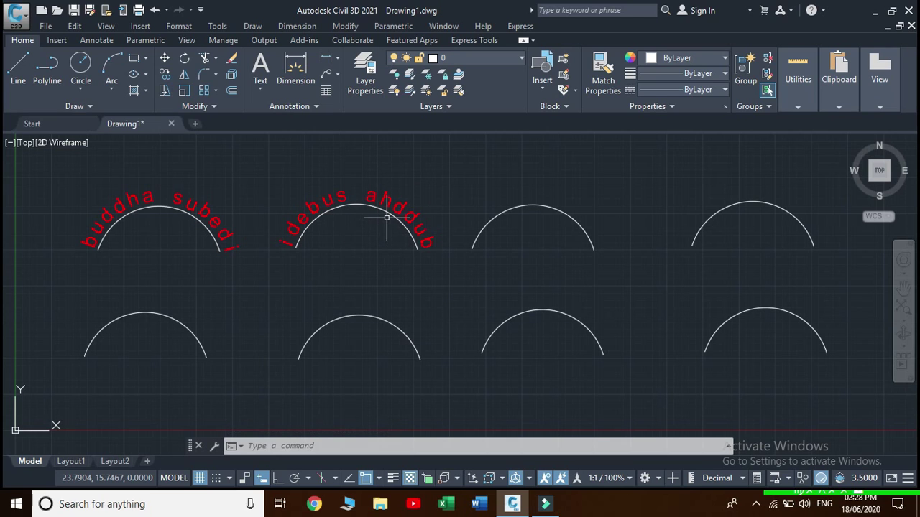
{"action": "left_click", "coordinate": [524, 27]}
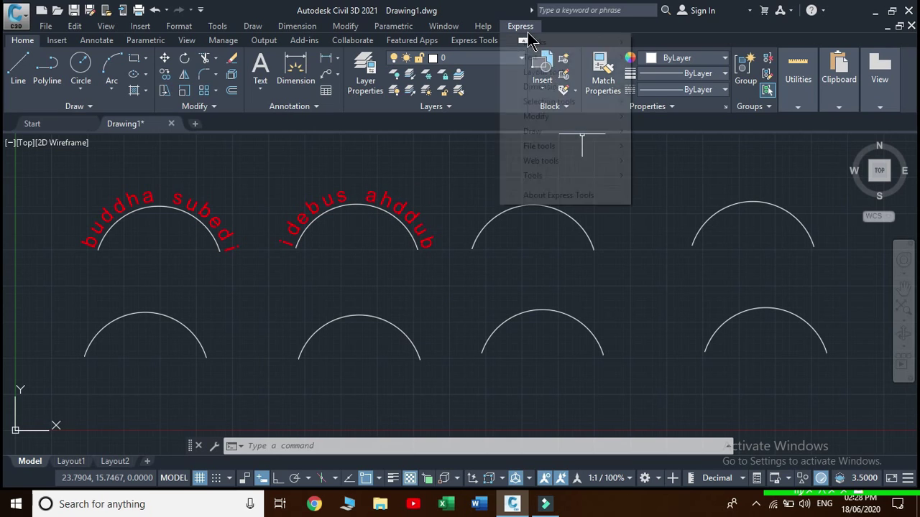
Paste the name text onto the third top arc, centred along it in red
{"action": "mouse_move", "coordinate": [554, 57]}
{"action": "left_click", "coordinate": [689, 151]}
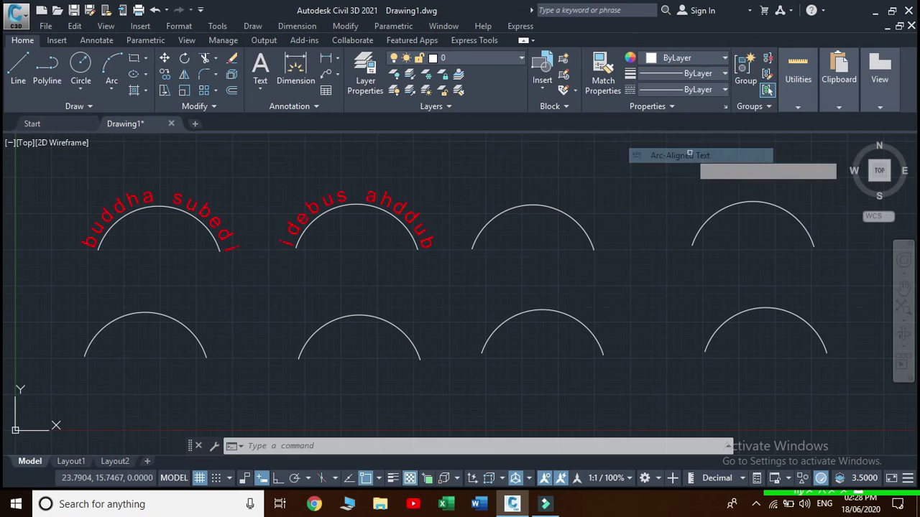
{"action": "left_click", "coordinate": [545, 208]}
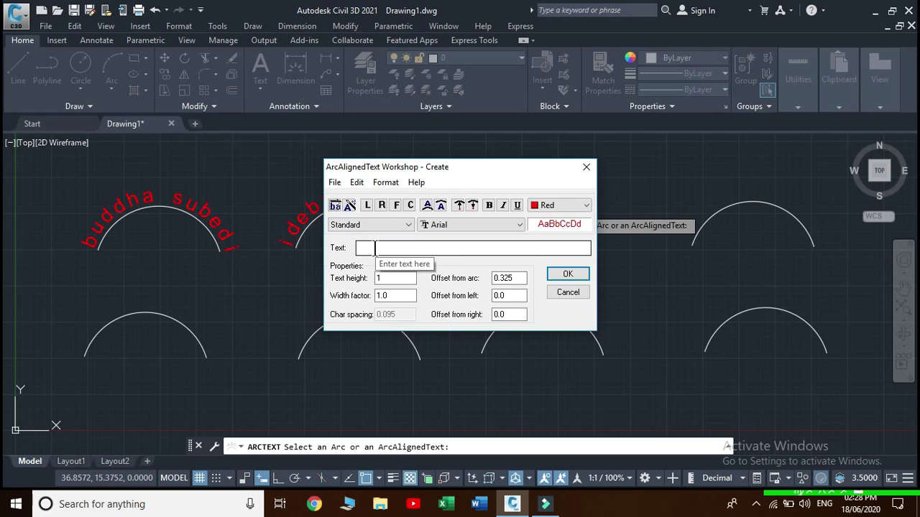
{"action": "left_click", "coordinate": [375, 248]}
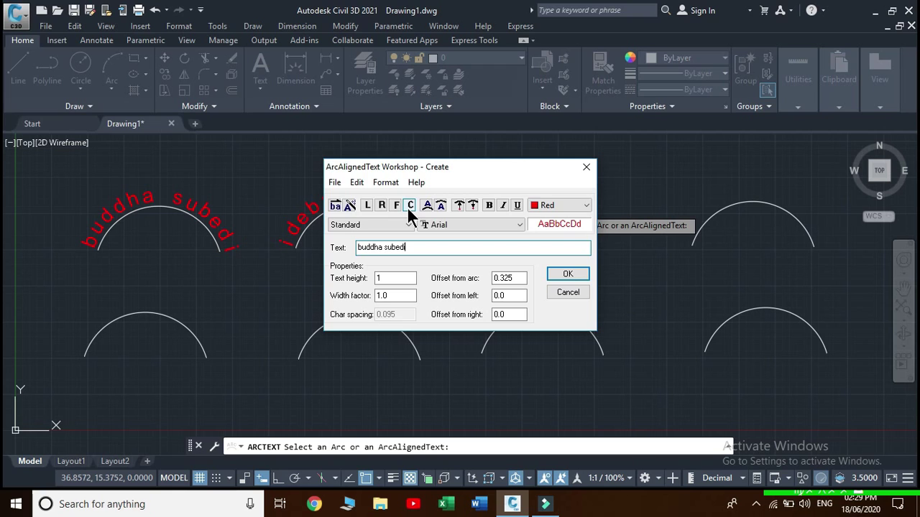
{"action": "left_click", "coordinate": [408, 206]}
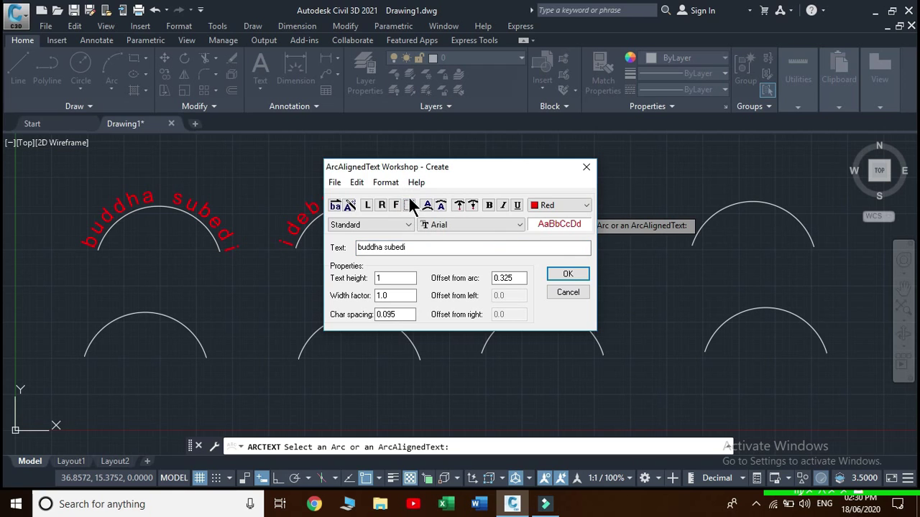
{"action": "left_click", "coordinate": [566, 276]}
{"action": "left_click", "coordinate": [20, 66]}
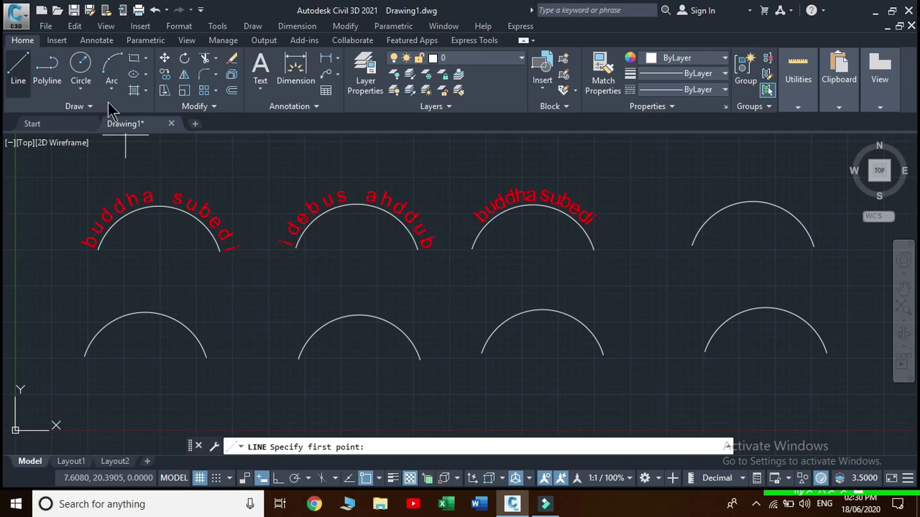
Draw radial lines from the third arc's ends and intermediate points to its centre
{"action": "left_click", "coordinate": [470, 250]}
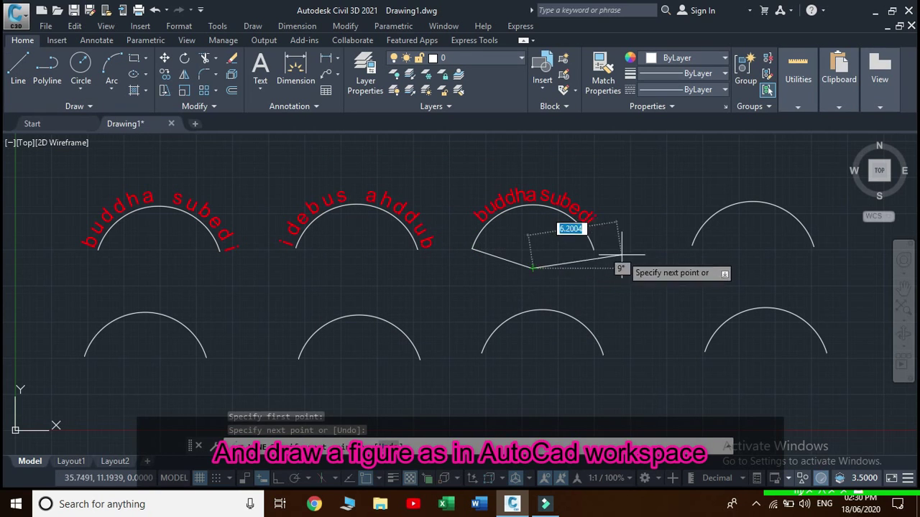
{"action": "left_click", "coordinate": [531, 268]}
{"action": "left_click", "coordinate": [594, 249]}
{"action": "key", "text": "Return"}
{"action": "key", "text": "Return"}
{"action": "left_click", "coordinate": [532, 268]}
{"action": "left_click", "coordinate": [487, 225]}
{"action": "key", "text": "Return"}
{"action": "key", "text": "Return"}
{"action": "left_click", "coordinate": [532, 205]}
{"action": "left_click", "coordinate": [532, 268]}
{"action": "key", "text": "Return"}
{"action": "key", "text": "Return"}
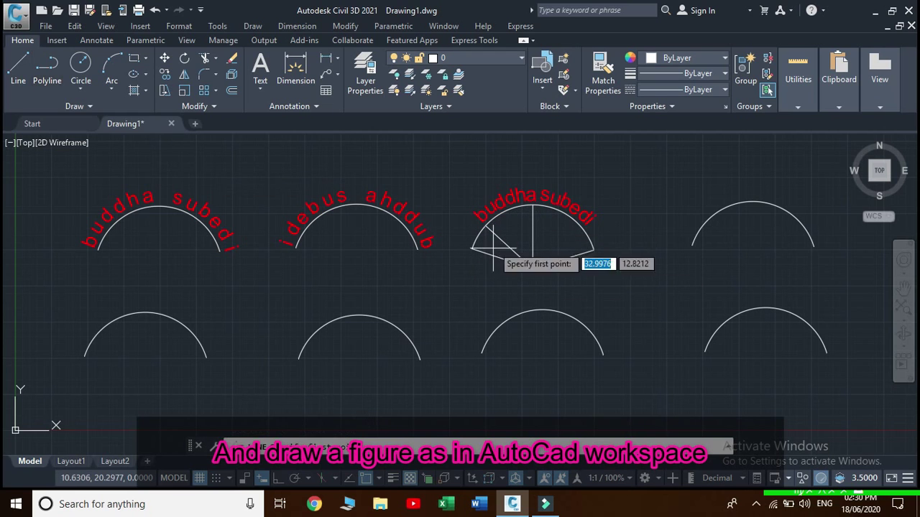
{"action": "left_click", "coordinate": [532, 268]}
{"action": "left_click", "coordinate": [579, 225]}
{"action": "key", "text": "Escape"}
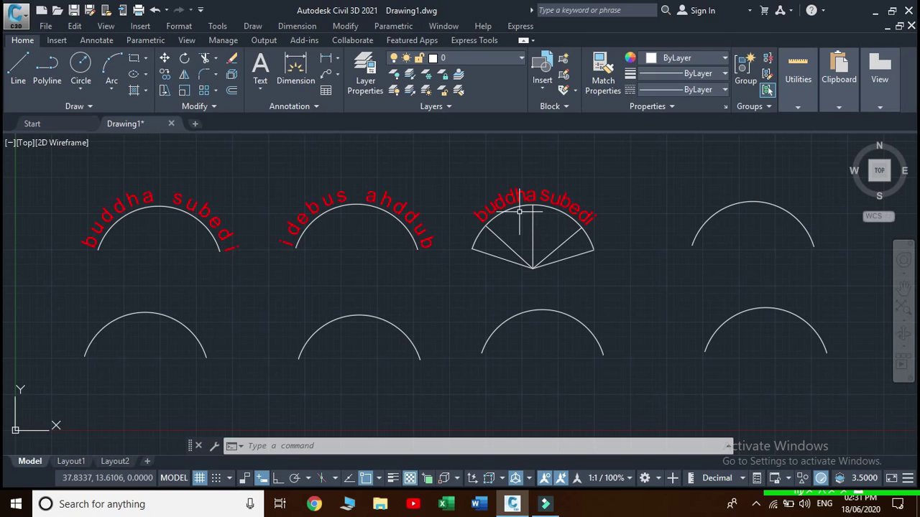
{"action": "left_click", "coordinate": [521, 26]}
Add yellow name text to the fourth top arc, on the concave side and fitted to its length
{"action": "mouse_move", "coordinate": [565, 55]}
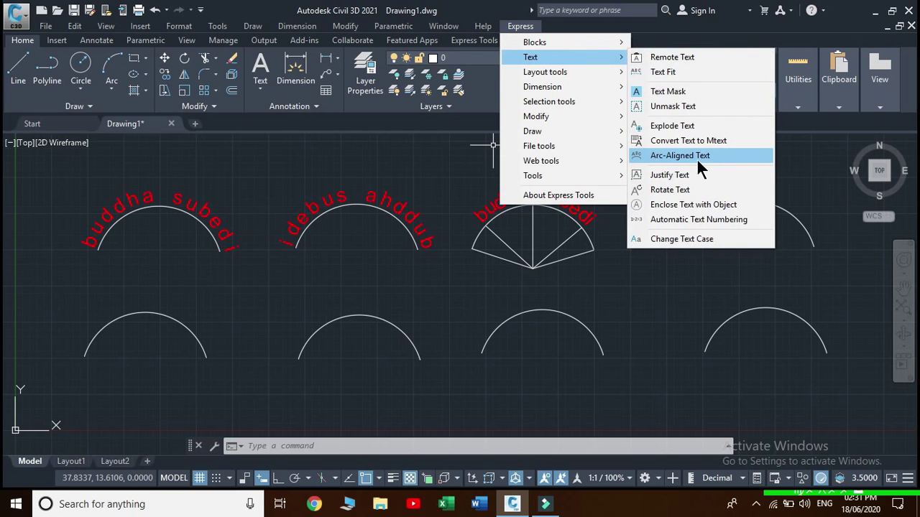
{"action": "left_click", "coordinate": [696, 158]}
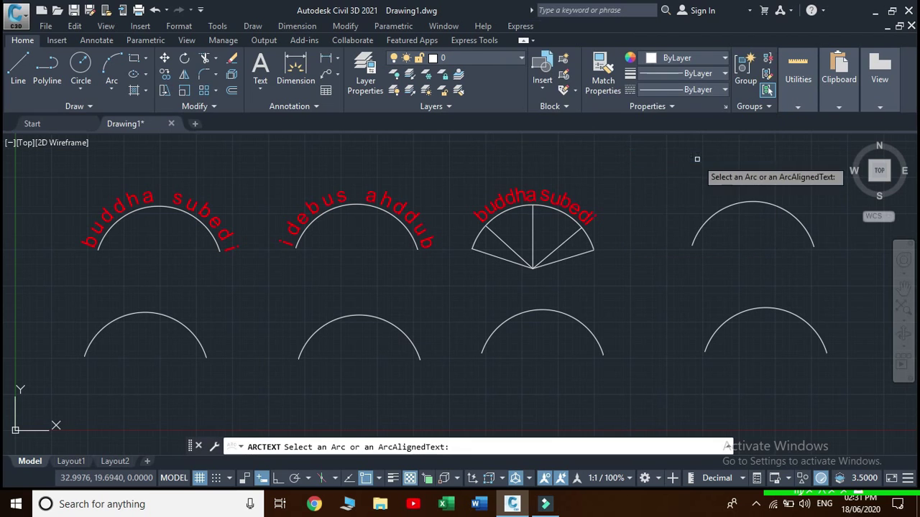
{"action": "left_click", "coordinate": [743, 201]}
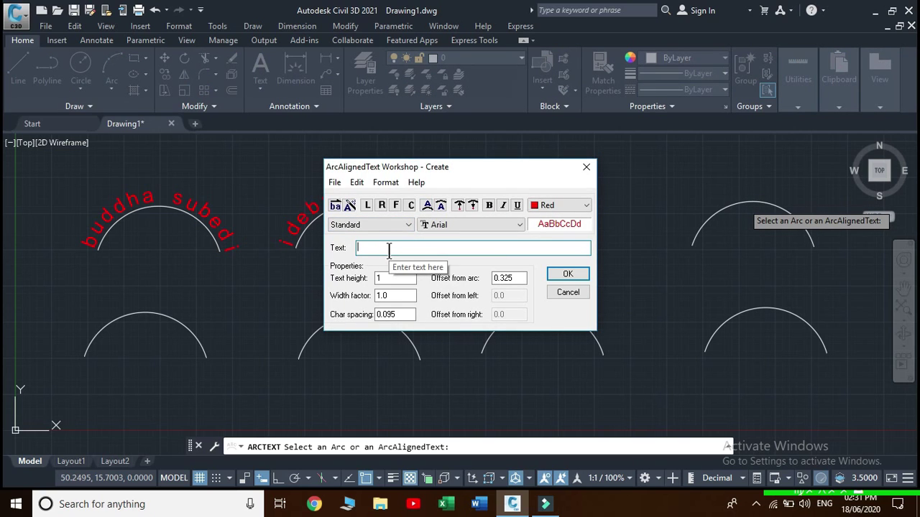
{"action": "left_click", "coordinate": [389, 248]}
{"action": "left_click", "coordinate": [586, 205]}
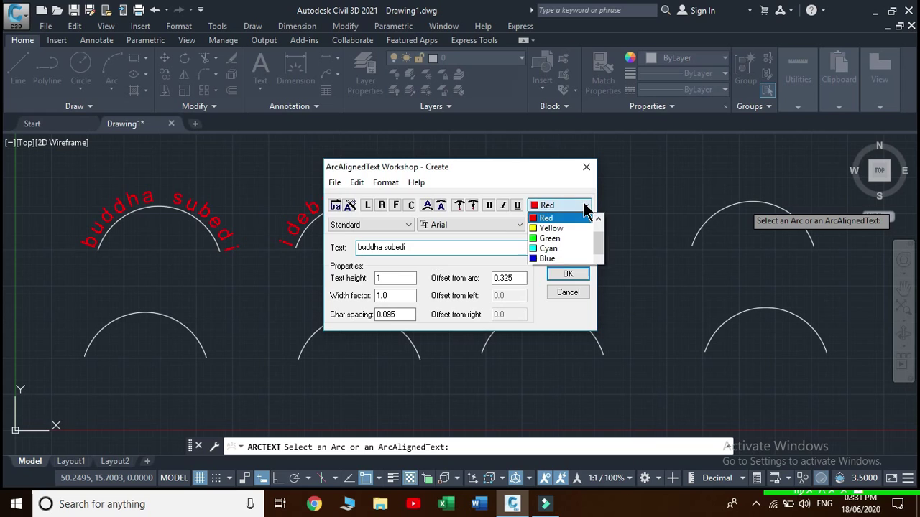
{"action": "left_click", "coordinate": [563, 228]}
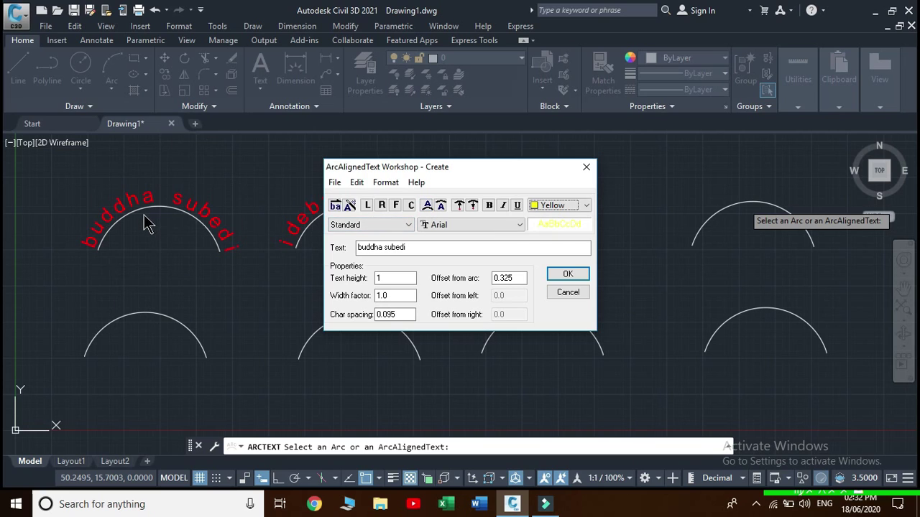
{"action": "left_click", "coordinate": [441, 207]}
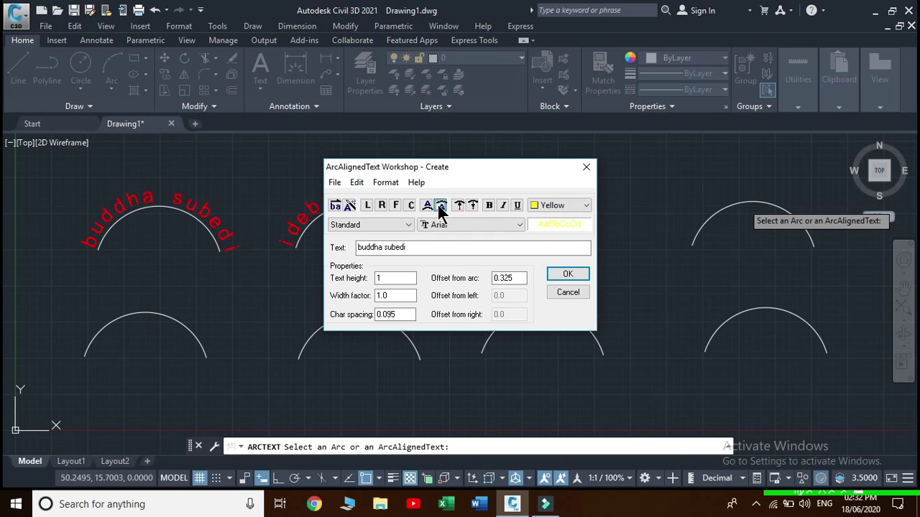
{"action": "left_click", "coordinate": [396, 205]}
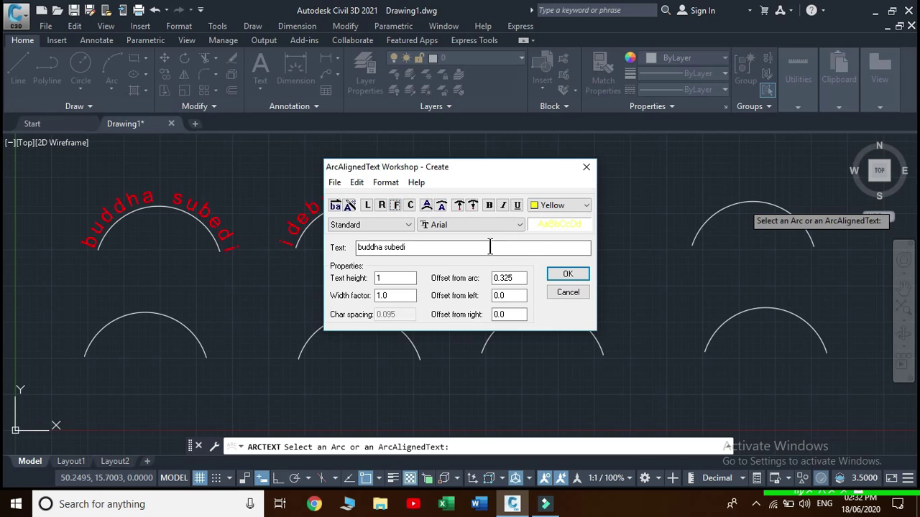
{"action": "left_click", "coordinate": [567, 276]}
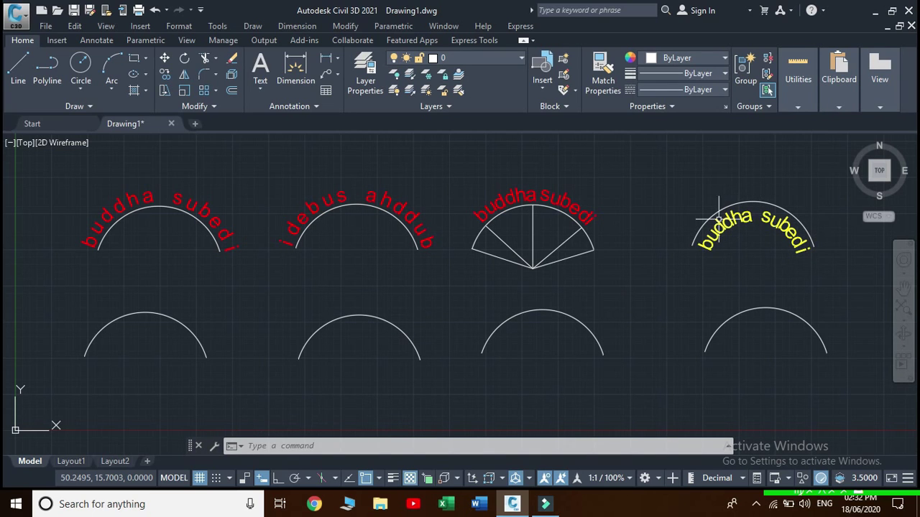
{"action": "left_click", "coordinate": [518, 27]}
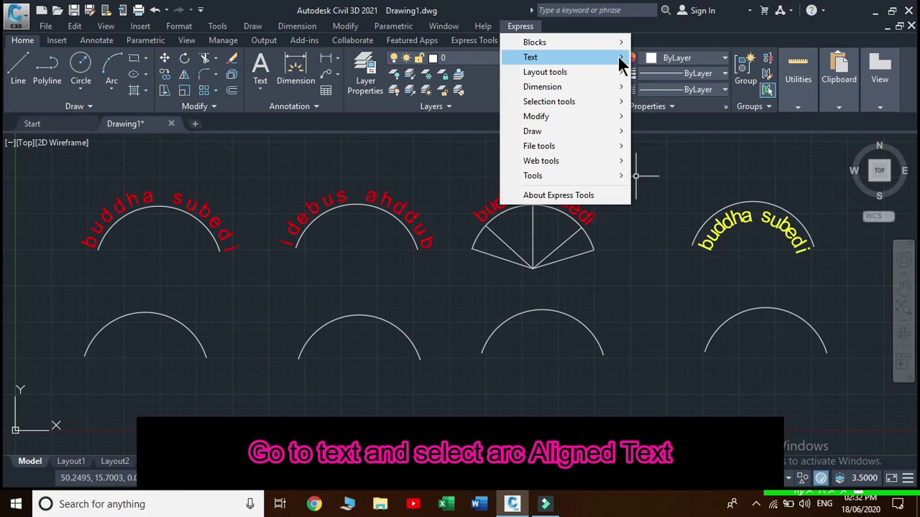
Paste the name text as bold yellow text onto the bottom-left arc
{"action": "mouse_move", "coordinate": [535, 57]}
{"action": "left_click", "coordinate": [694, 155]}
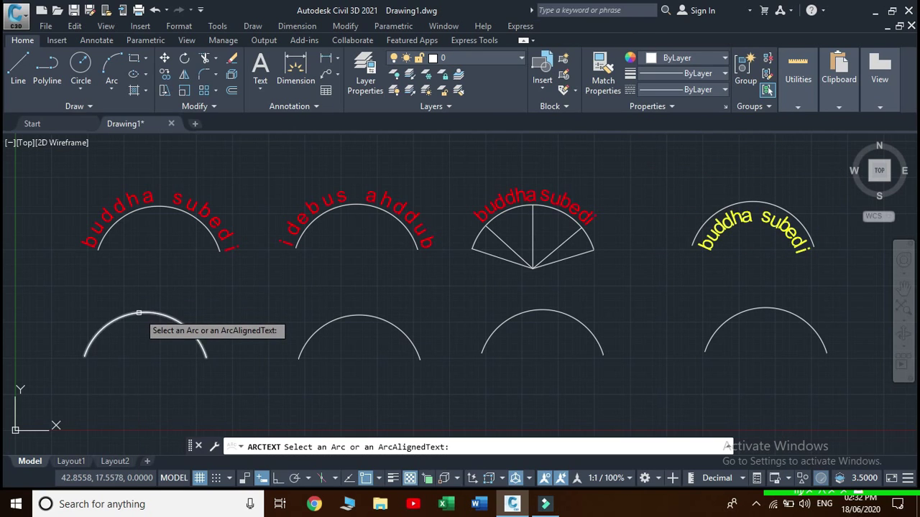
{"action": "left_click", "coordinate": [139, 314]}
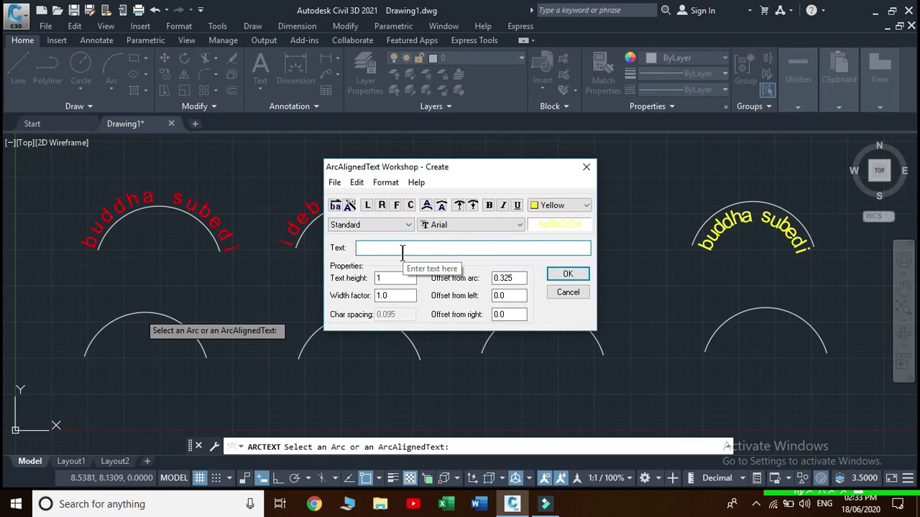
{"action": "left_click", "coordinate": [490, 206]}
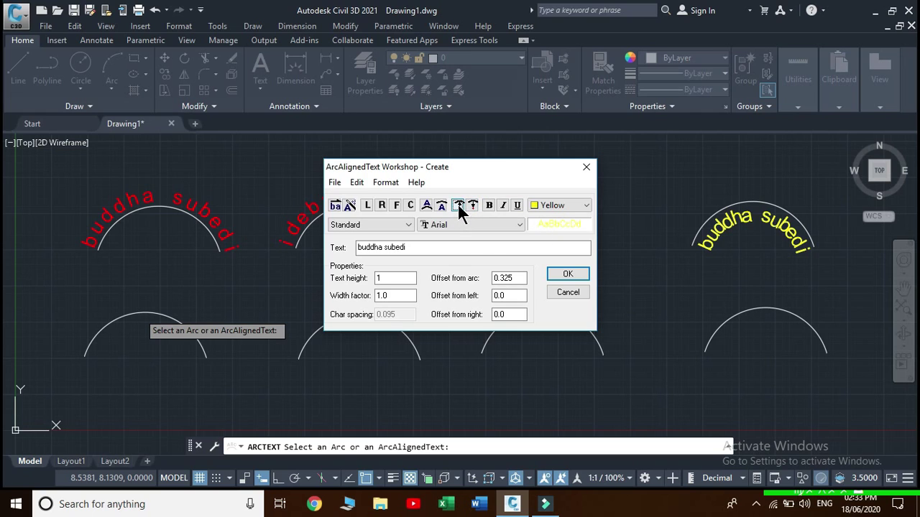
{"action": "left_click", "coordinate": [568, 274]}
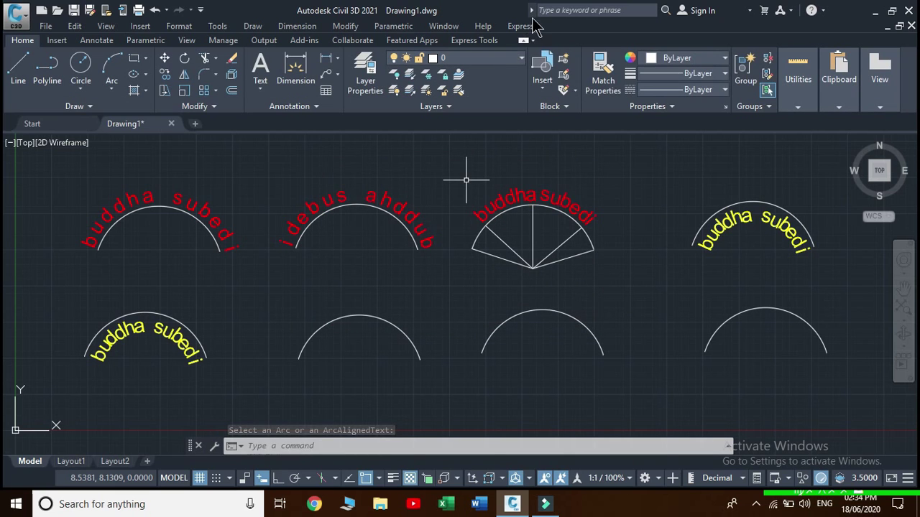
{"action": "left_click", "coordinate": [520, 26]}
{"action": "mouse_move", "coordinate": [557, 61]}
{"action": "left_click", "coordinate": [718, 154]}
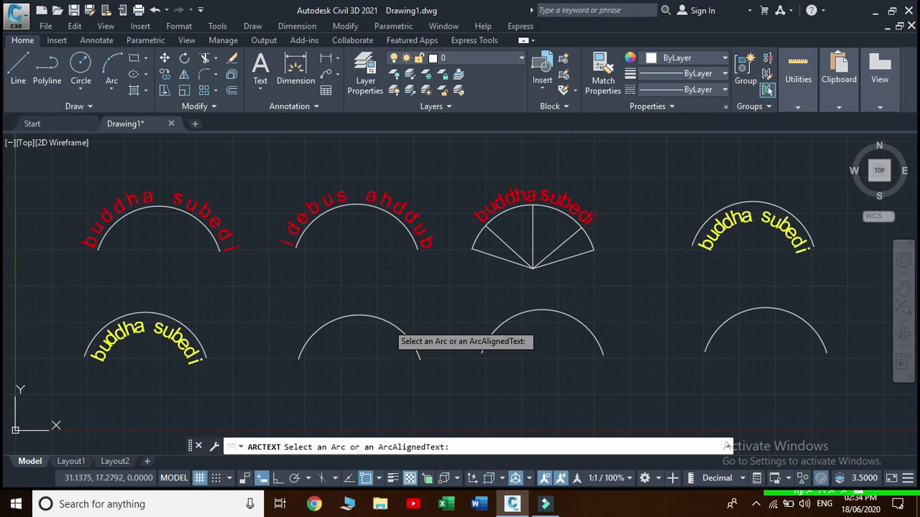
Paste the name text onto the second bottom arc with letters facing inward to the centre
{"action": "left_click", "coordinate": [385, 318]}
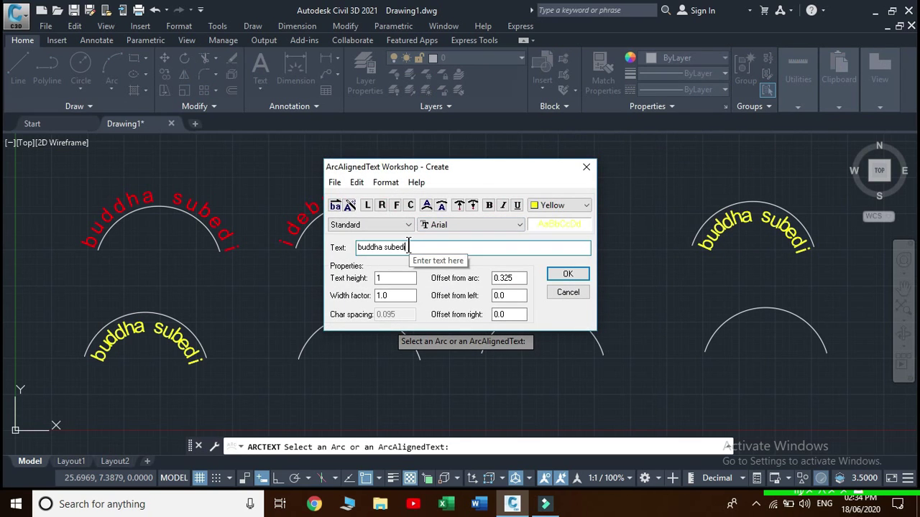
{"action": "left_click", "coordinate": [458, 205]}
{"action": "left_click", "coordinate": [473, 205]}
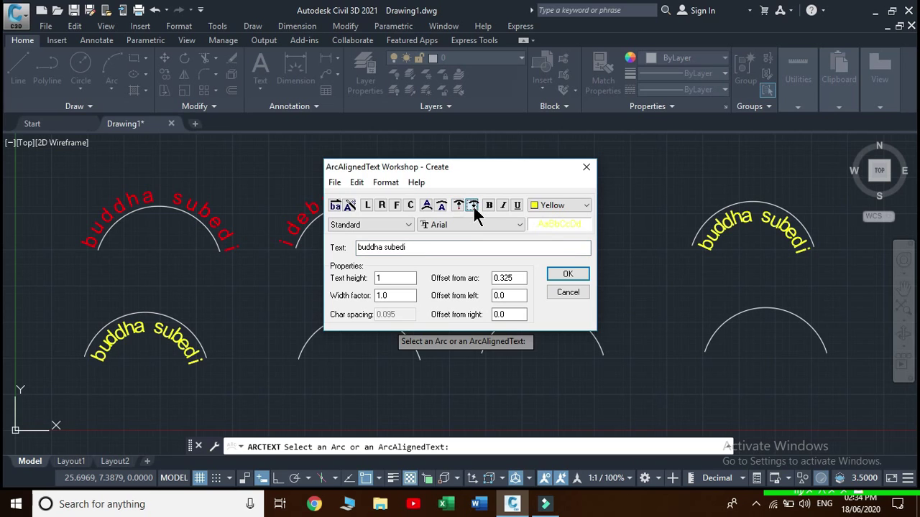
{"action": "left_click", "coordinate": [577, 270]}
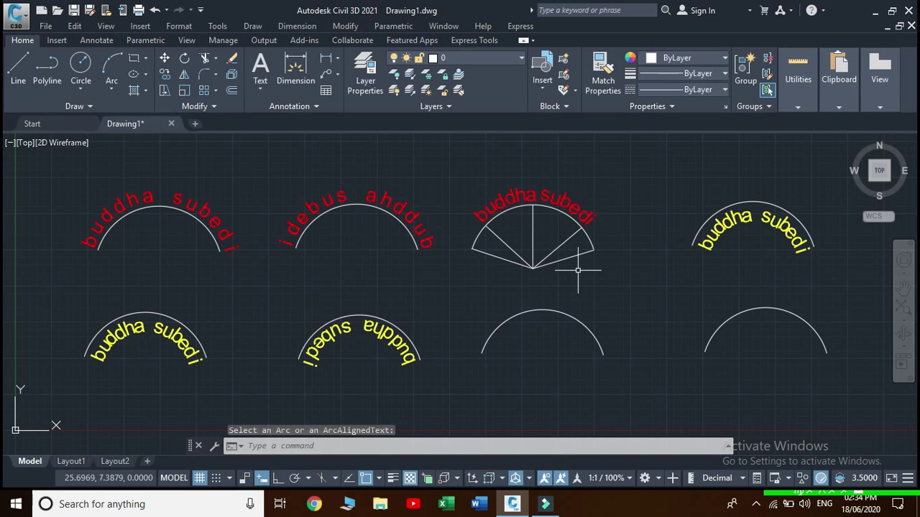